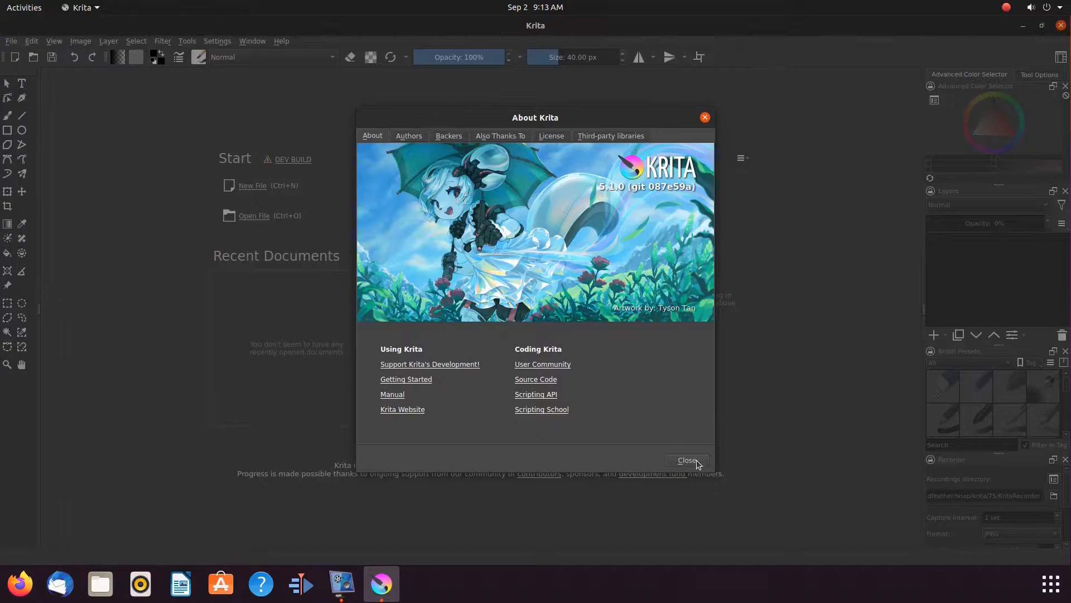
Close the About window and create a new custom document 1920 px wide and 1080 px high.
left_click(687, 460)
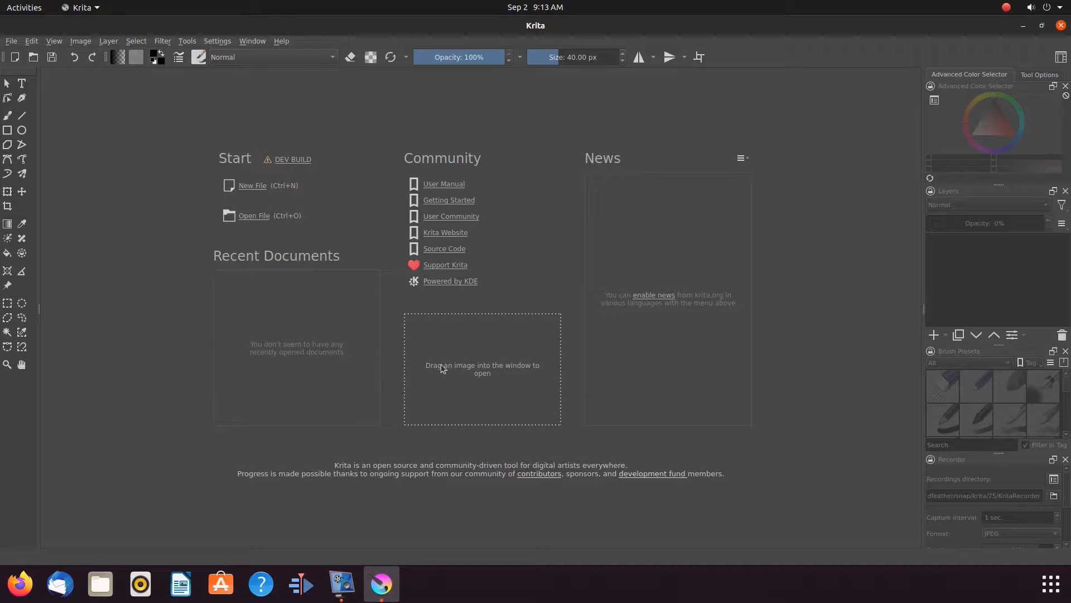
left_click(253, 188)
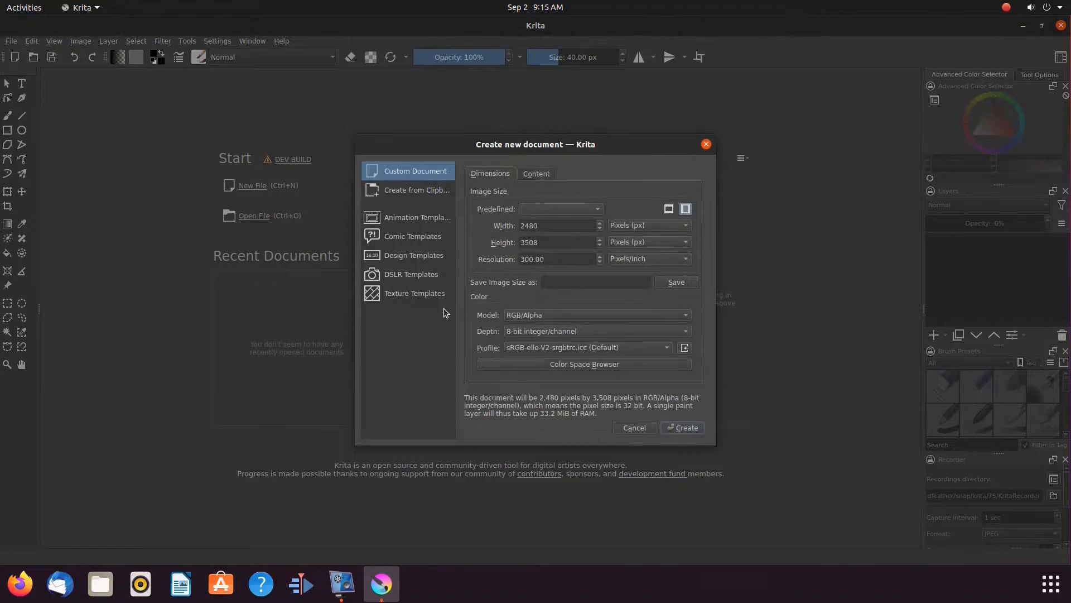
double_click(517, 226)
type("1")
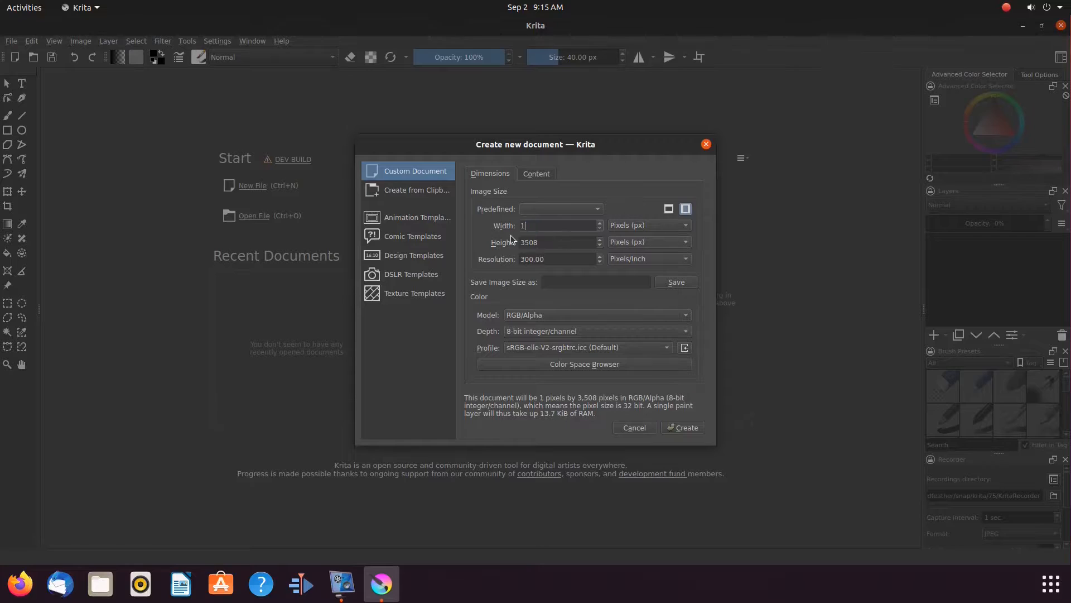
type("920")
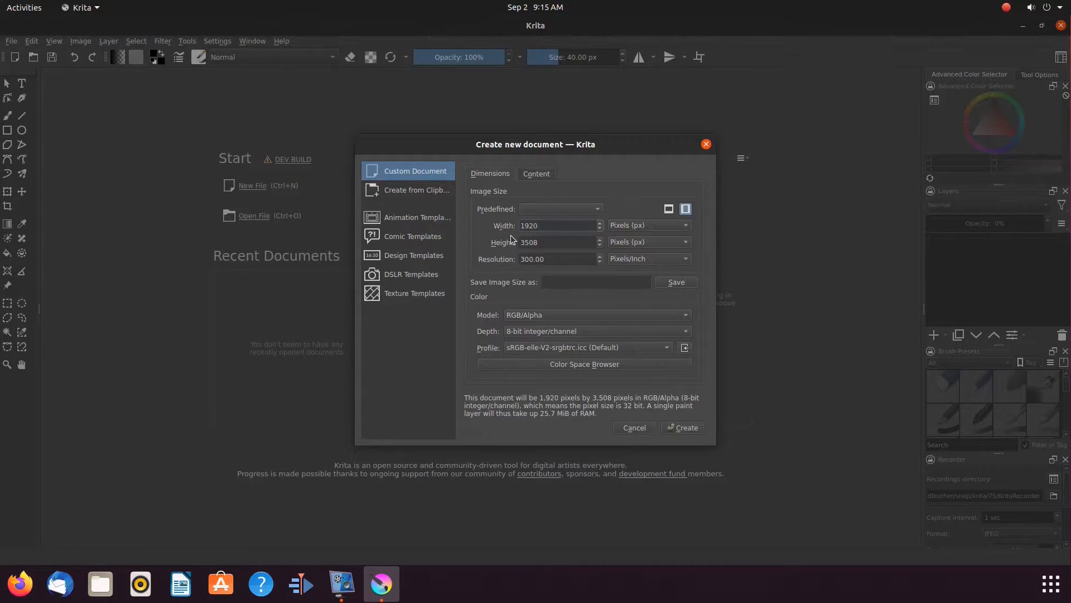
left_click(541, 242)
double_click(534, 241)
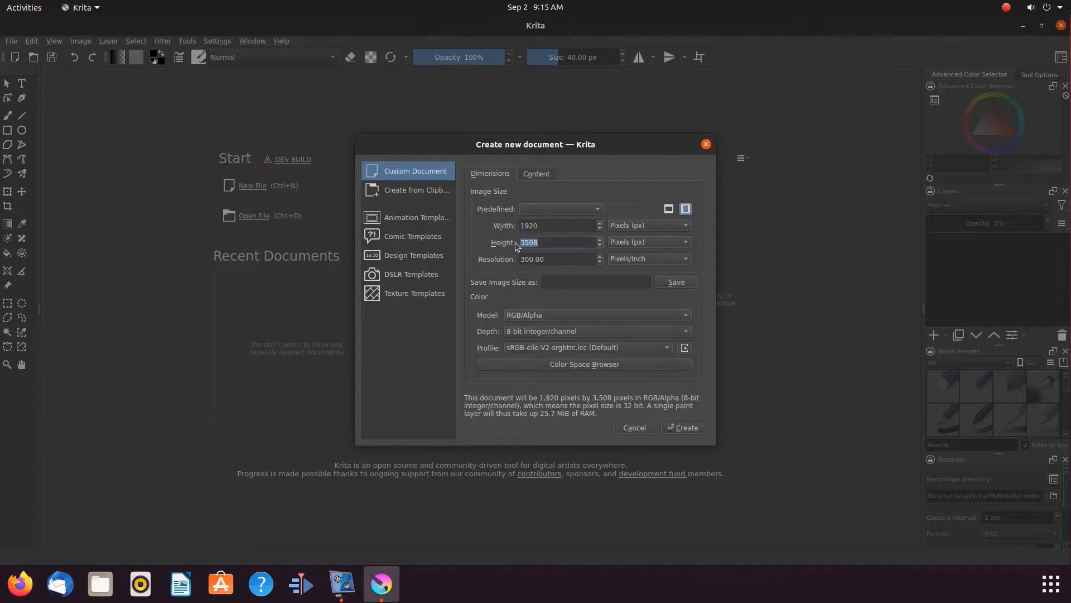
type("1080")
left_click(690, 428)
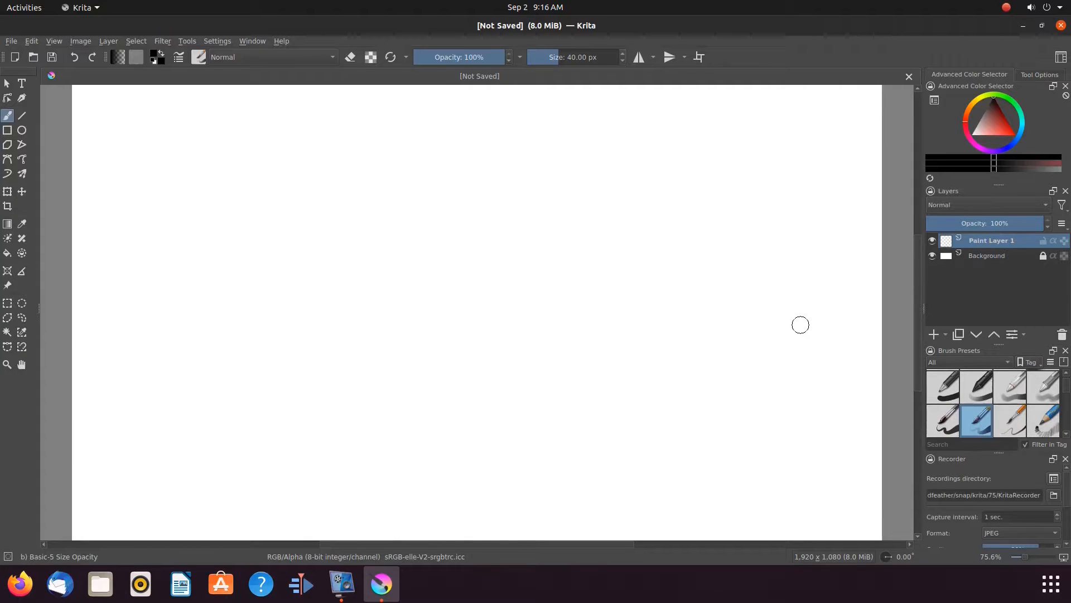
Dock the Advanced Color Selector, Tool Options, Layers and Recorder dockers on the toolbox side of the canvas and close the Brush Presets docker.
left_click(930, 86)
left_click(930, 87)
left_click_drag(953, 87, 17, 111)
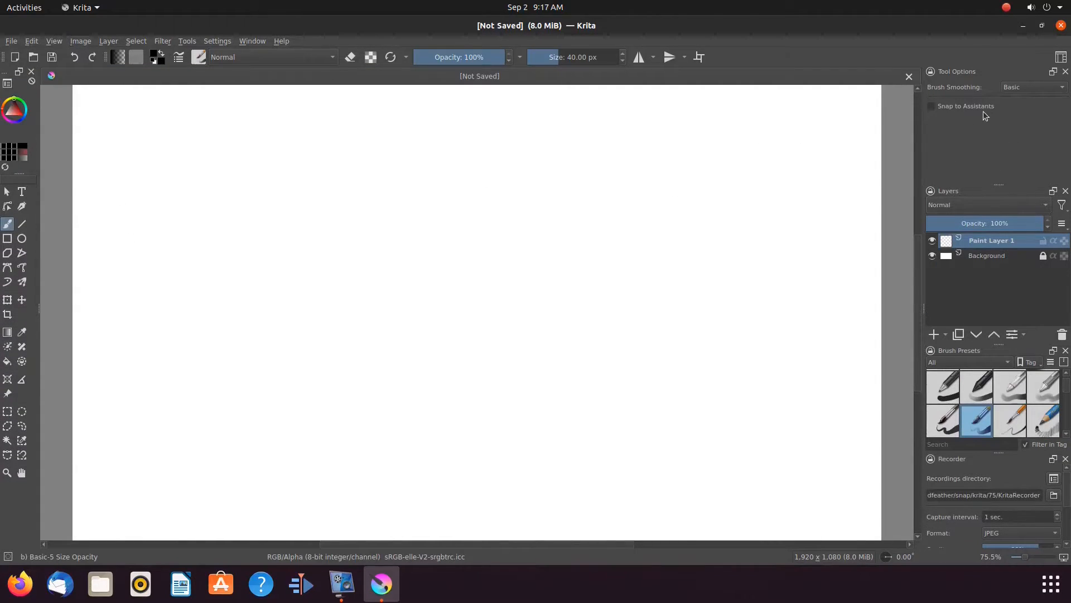
left_click_drag(969, 71, 20, 155)
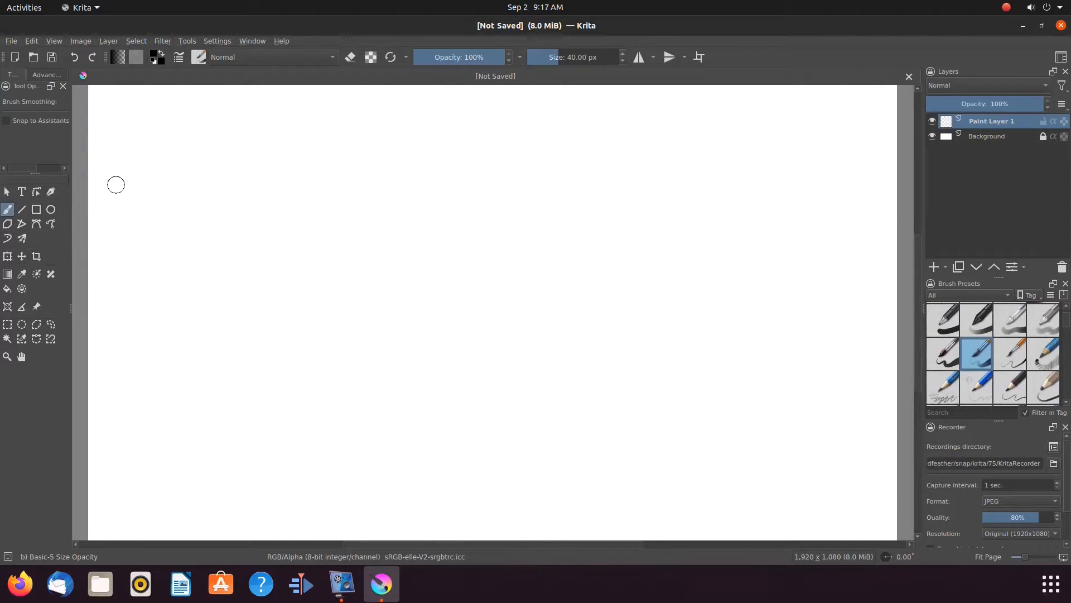
mouse_move(976, 72)
left_mouse_down()
mouse_move(158, 166)
mouse_move(45, 141)
left_mouse_up()
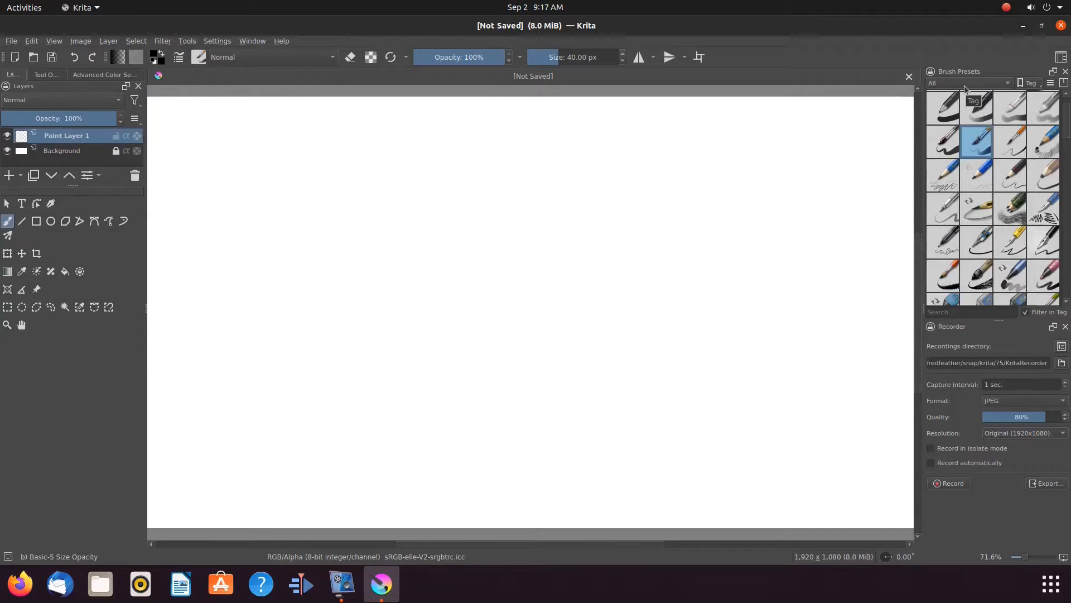
left_click(1066, 72)
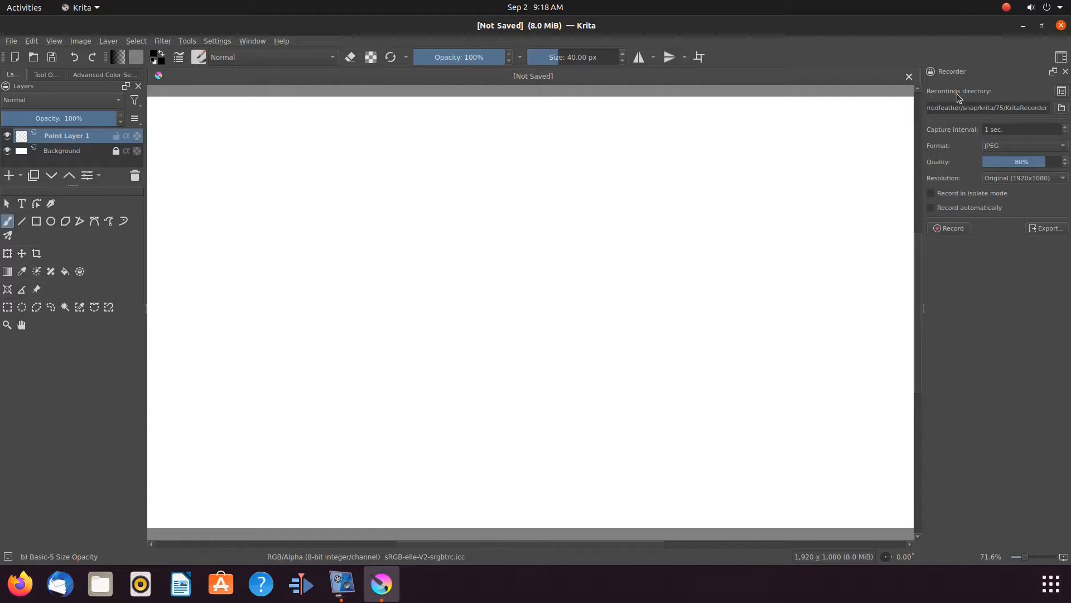
left_click_drag(976, 76, 56, 165)
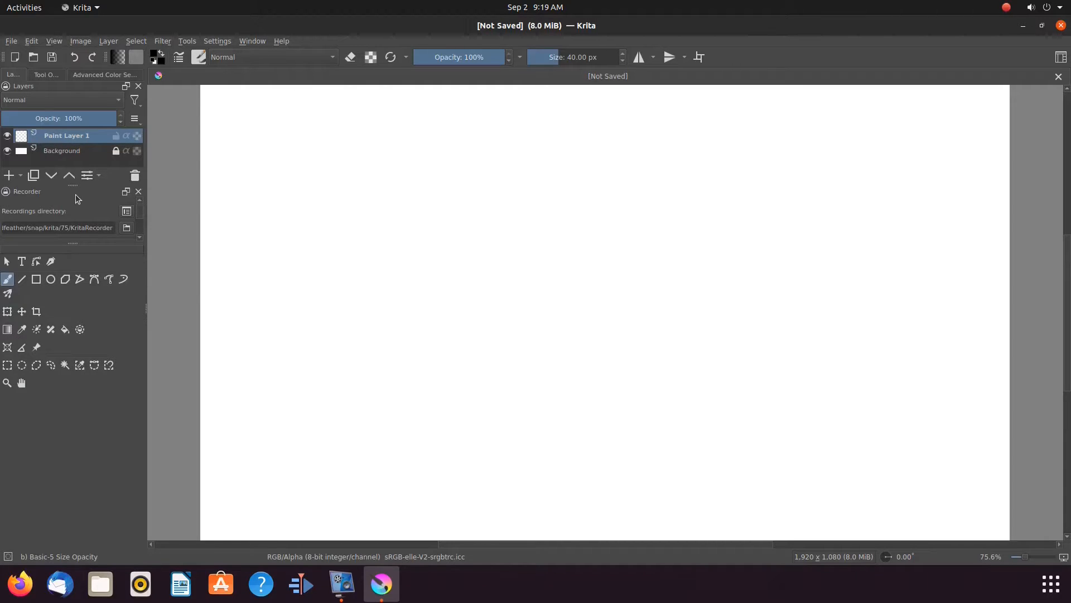
mouse_move(53, 136)
left_click(45, 75)
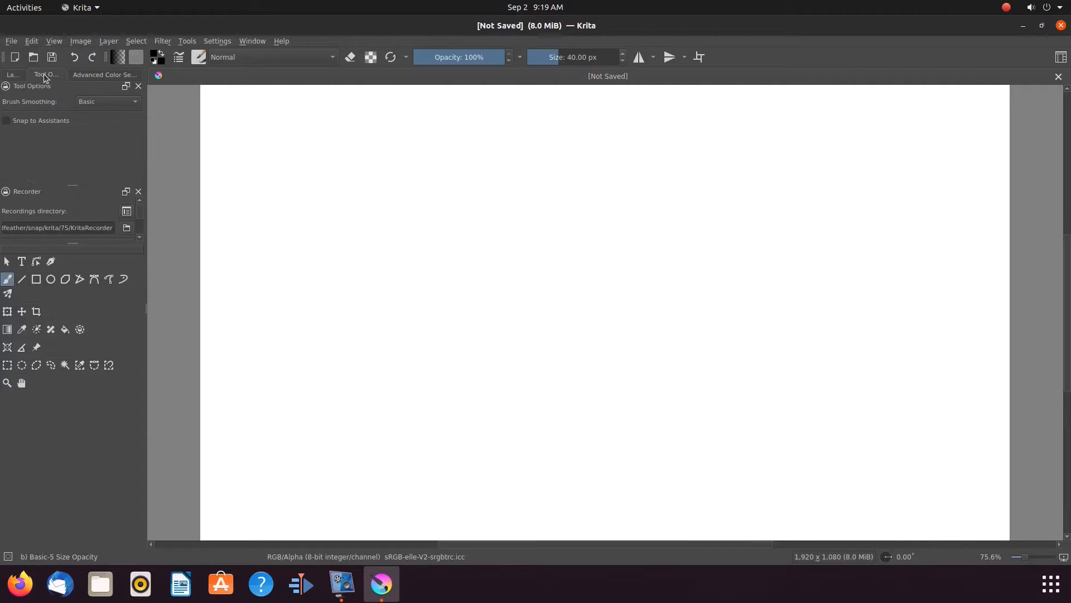
left_click(84, 76)
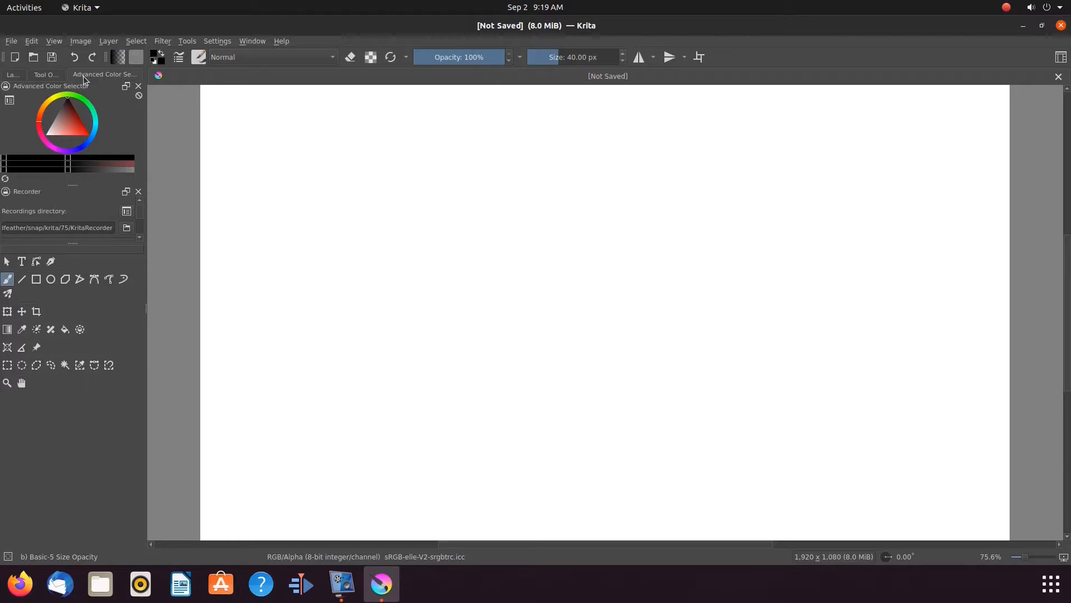
left_click(45, 75)
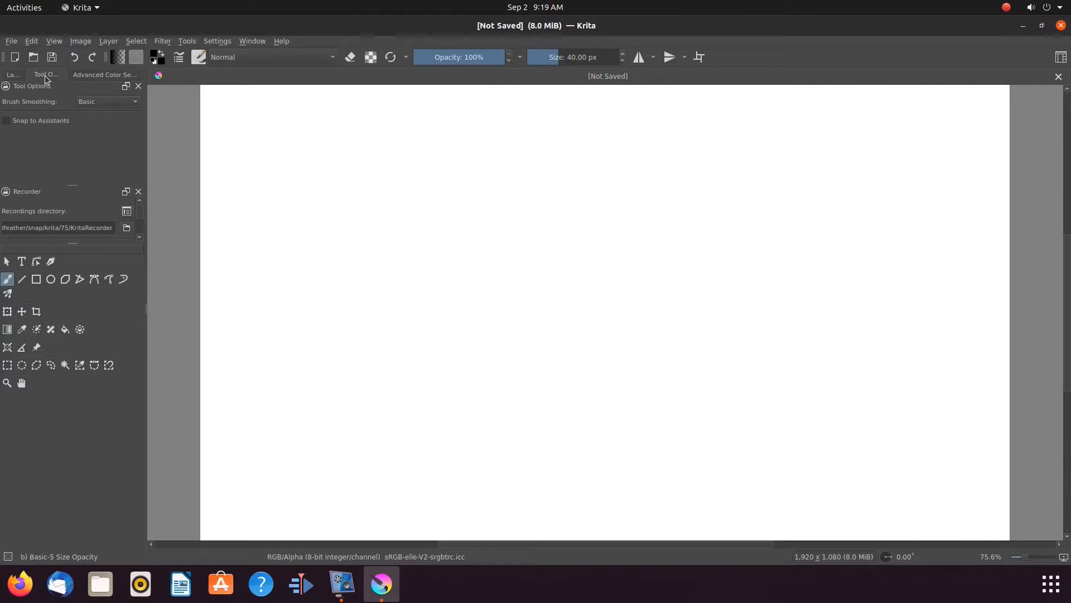
left_click(12, 75)
Fill Paint Layer 1 with black using the Fill tool, then return to the freehand brush.
left_click(65, 329)
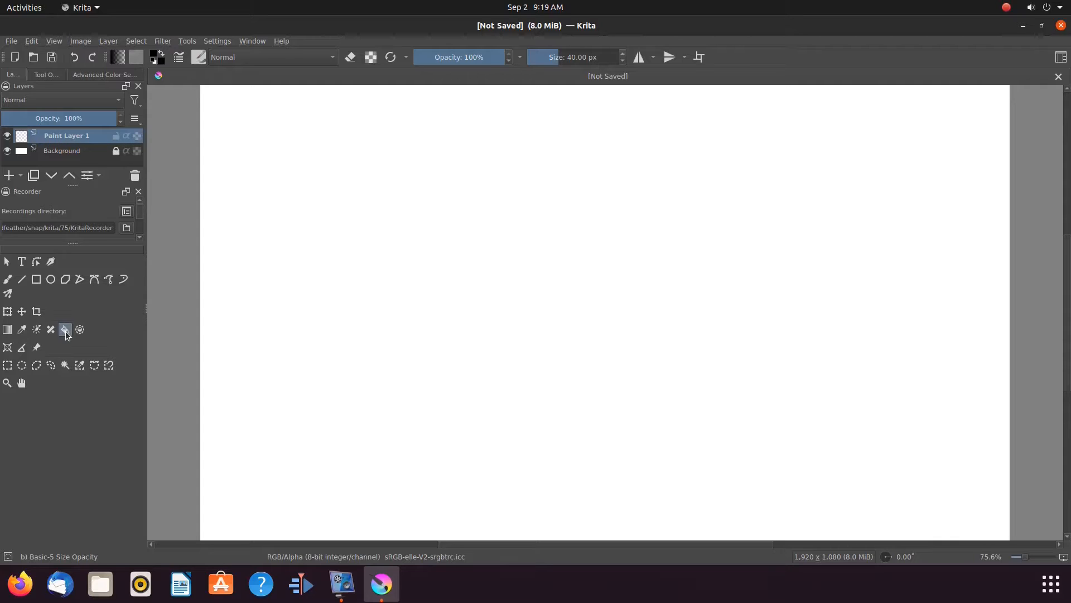
left_click(95, 77)
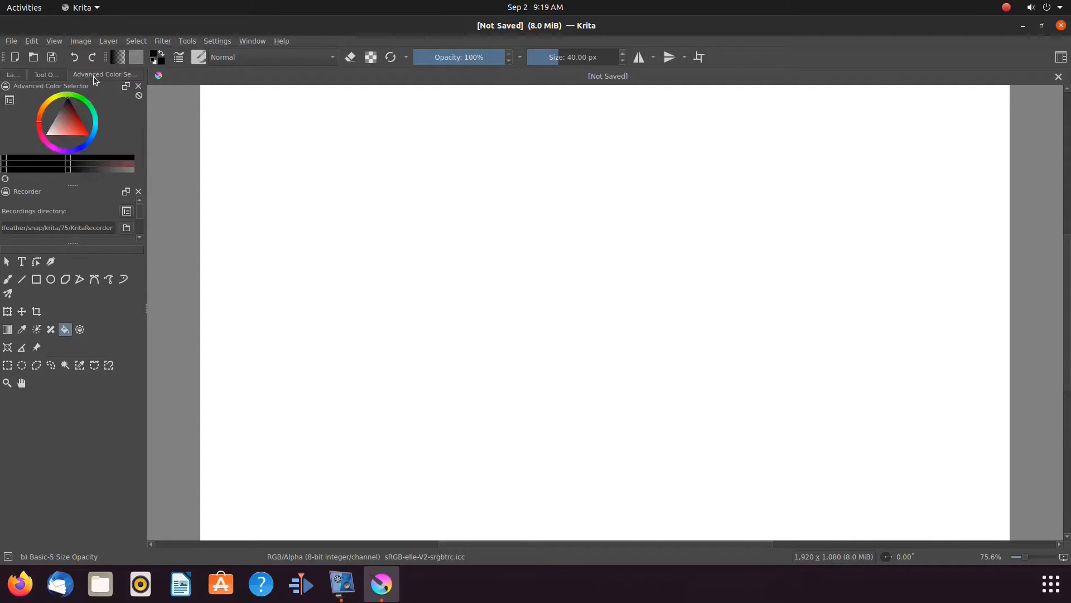
left_click(316, 191)
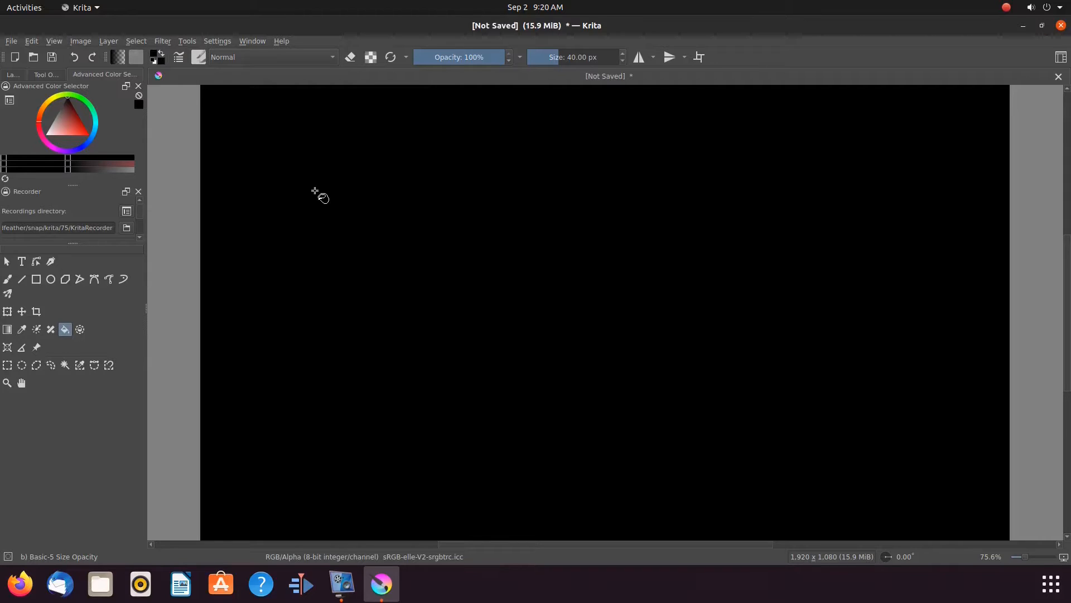
key("b")
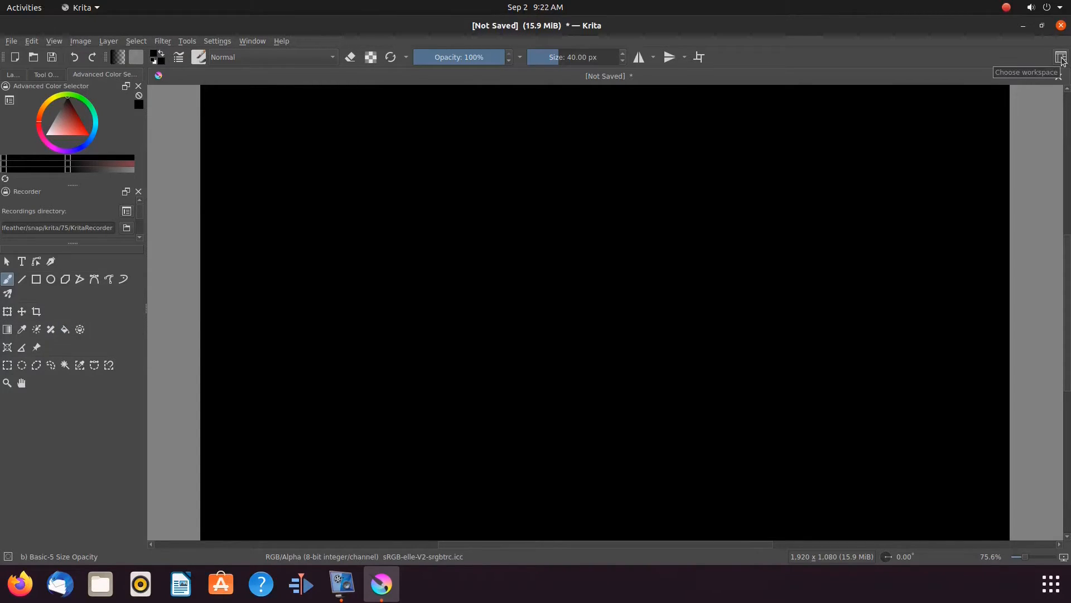
Switch to the Animation workspace, look at the animation curves and return to the animation timeline.
left_click(1061, 58)
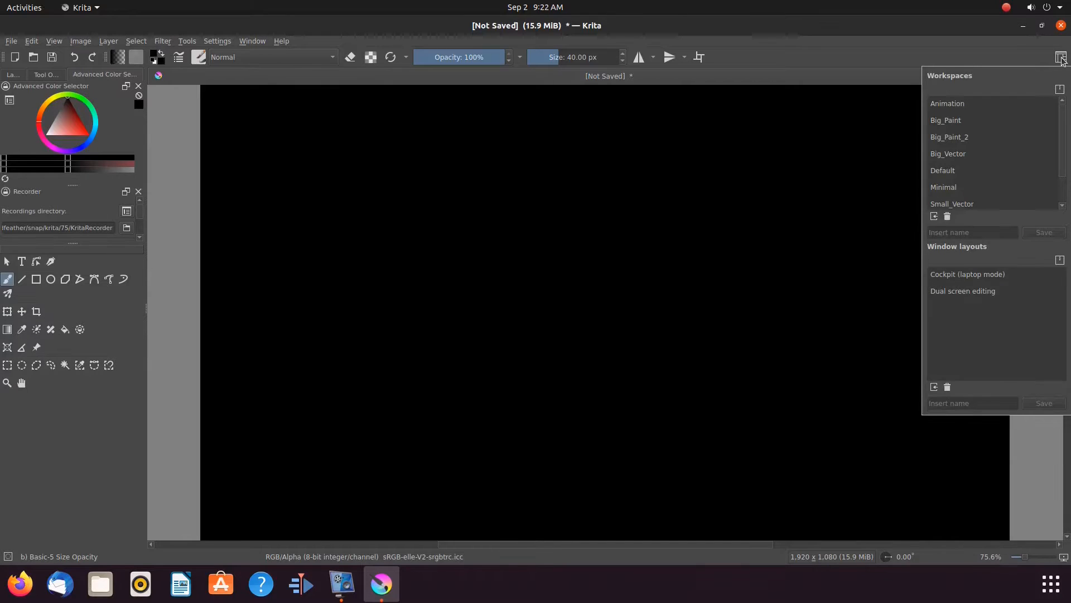
left_click(959, 106)
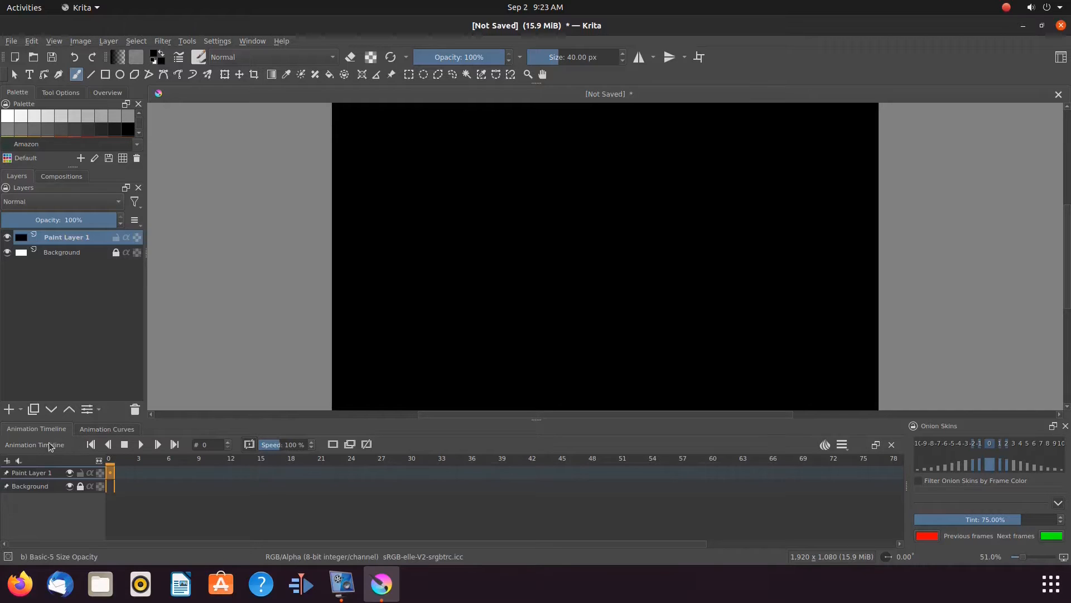
left_click(91, 429)
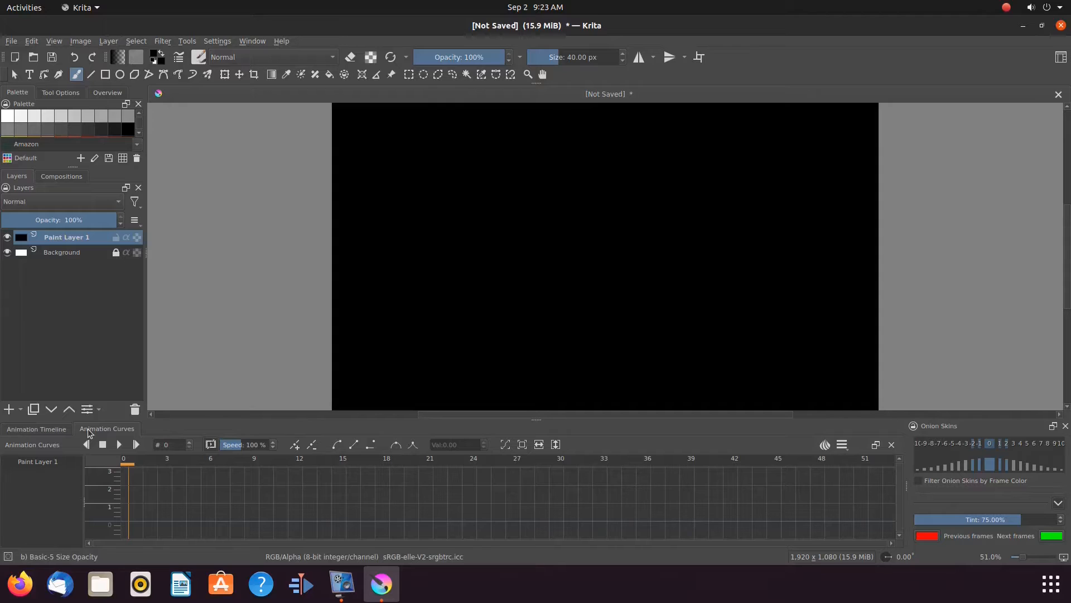
left_click(48, 430)
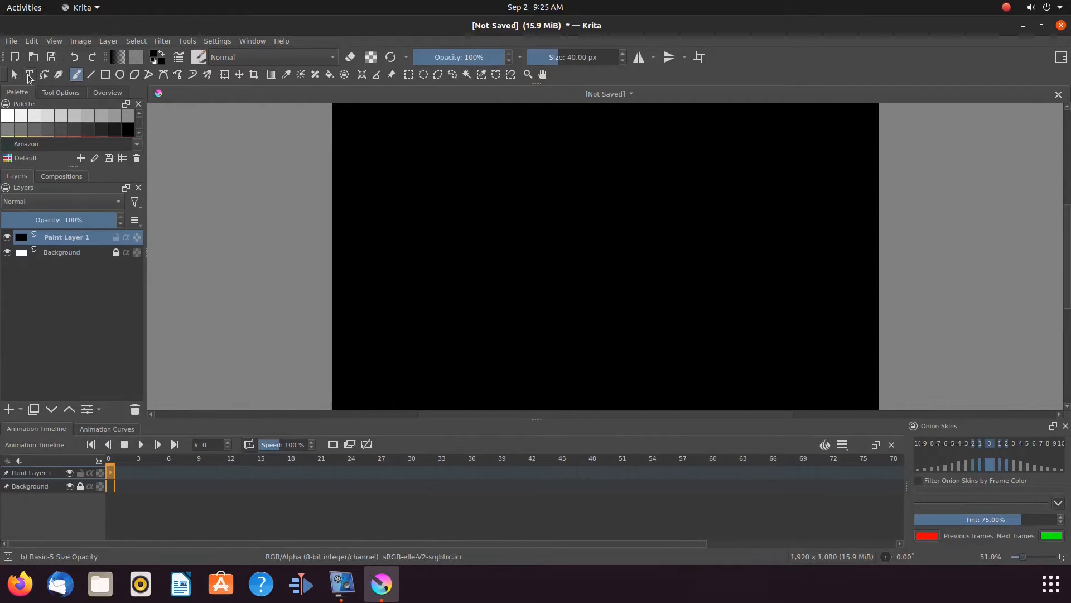
Add a text box on the upper half of the black canvas with the wording "This Is Redfeather".
left_click(30, 74)
left_click_drag(386, 180, 602, 278)
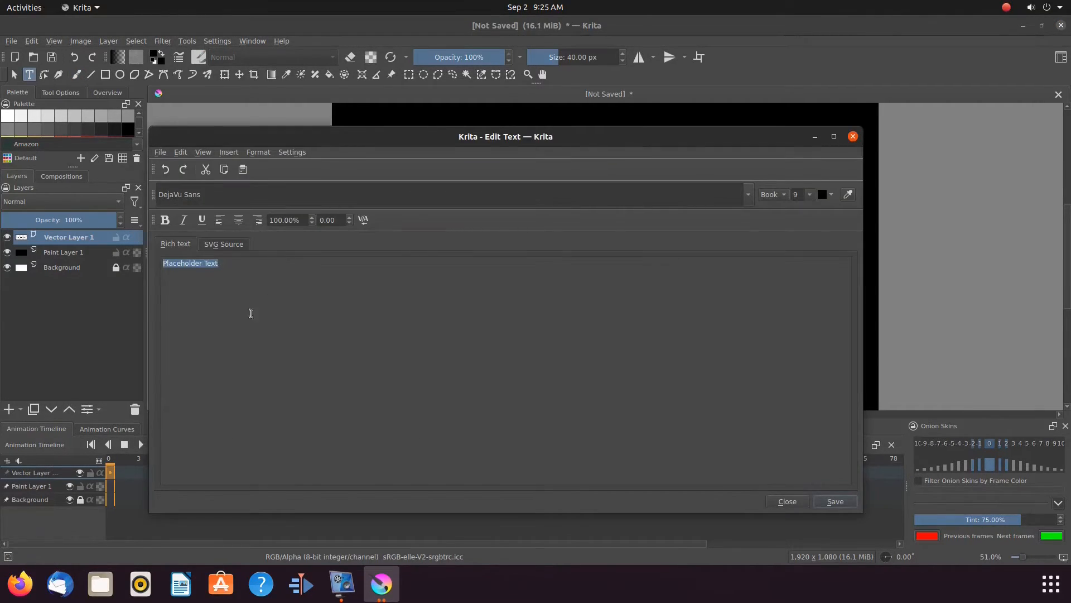
type("This Is ")
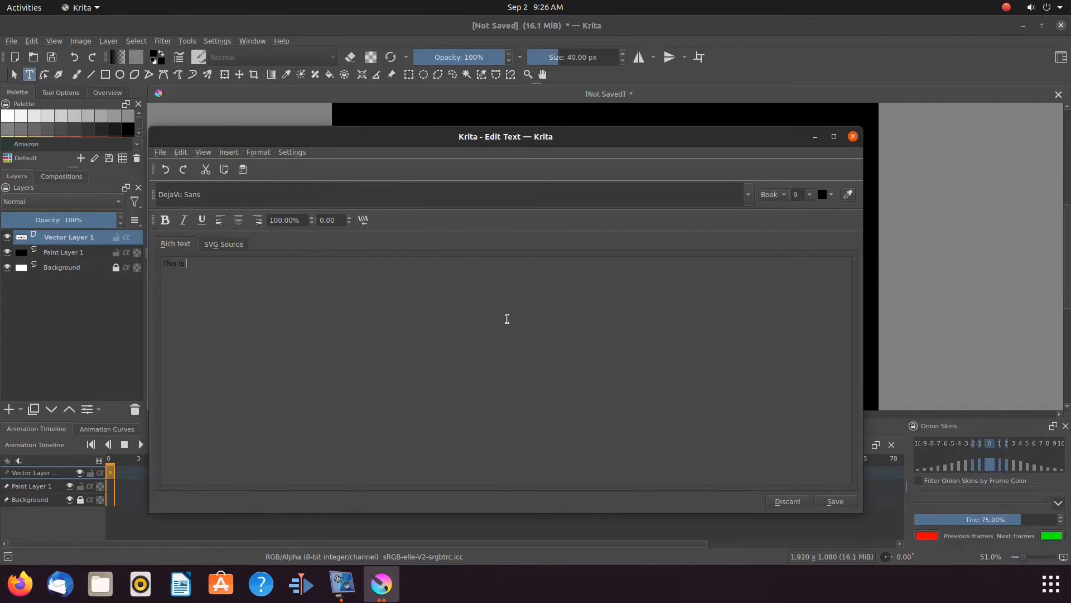
type("Redfeather")
Format the text at size 48 in dark red and centre it horizontally on the upper half of the canvas.
left_click(810, 195)
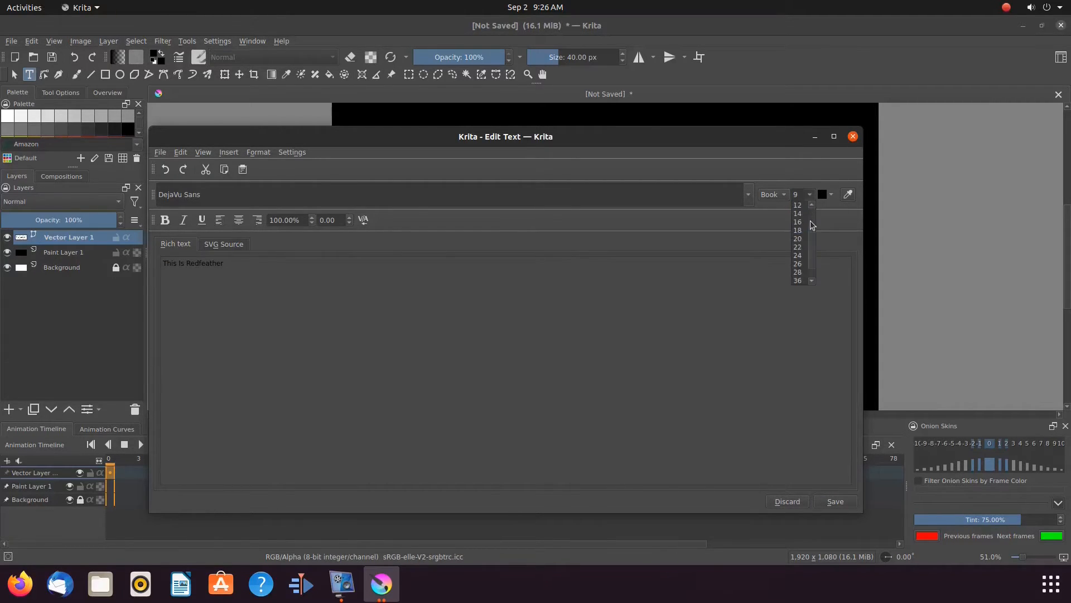
scroll(810, 223, "down", 1)
left_click(797, 271)
left_click(832, 195)
left_click(900, 293)
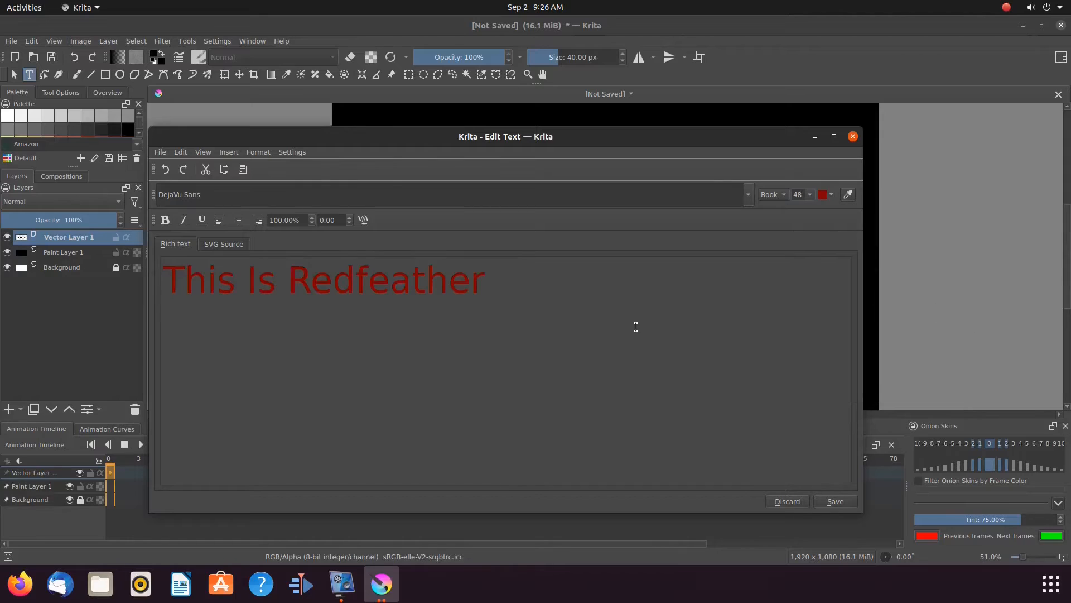
left_click(835, 501)
left_click_drag(633, 177, 607, 215)
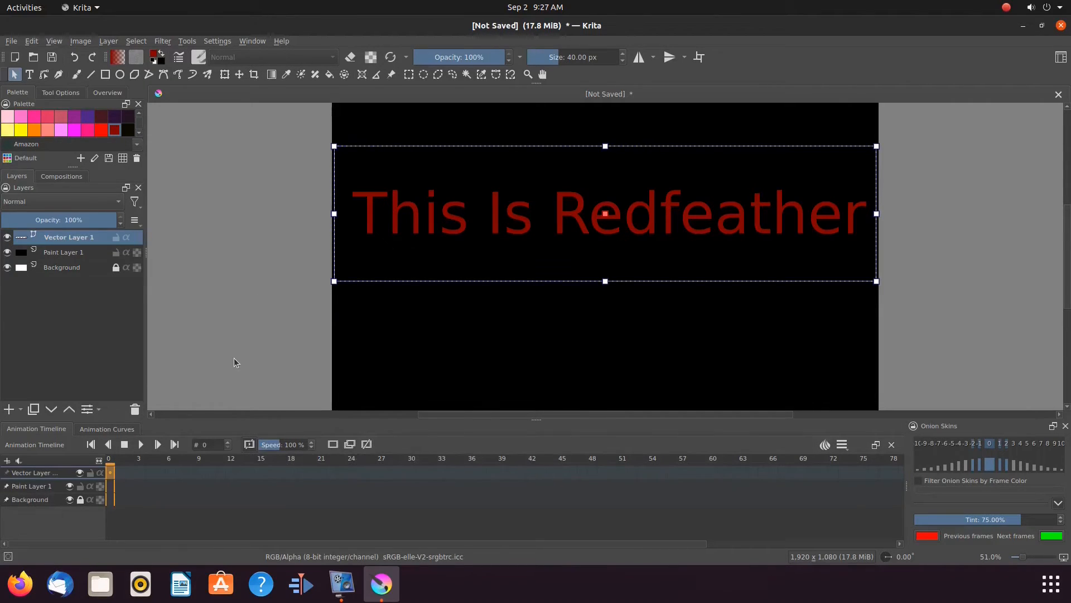
Apply a Bevel and Emboss layer style to Vector Layer 1 with the 21_texture-chainmail.png texture.
right_click(62, 241)
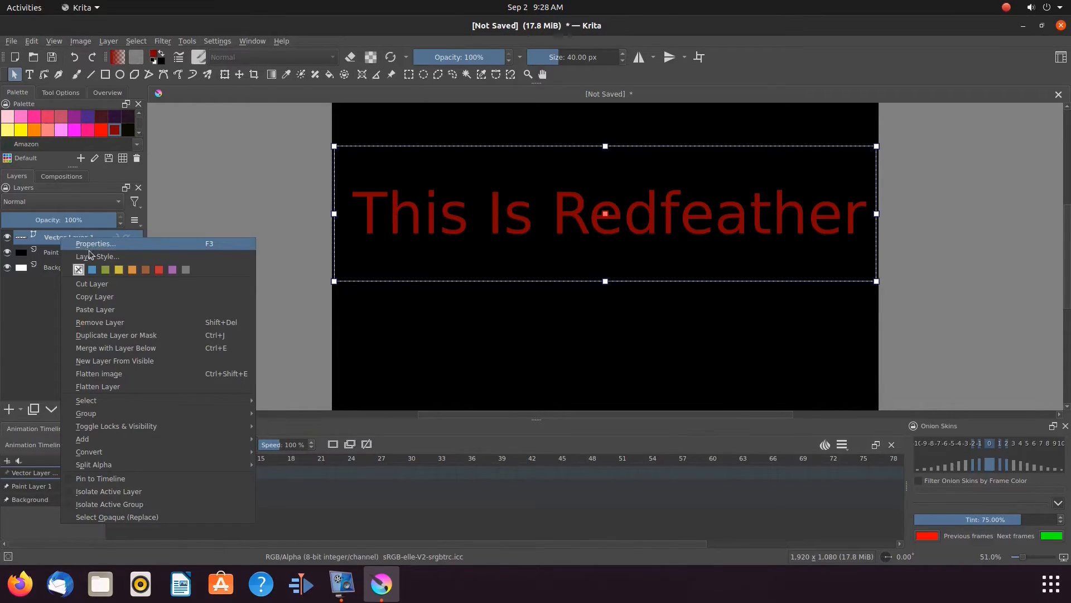
left_click(103, 259)
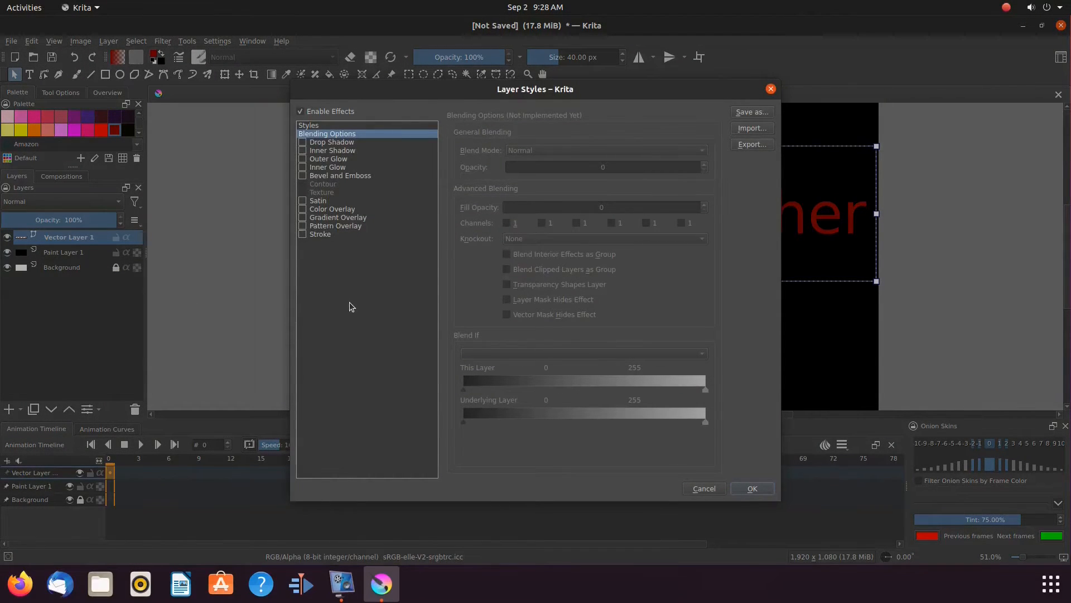
left_click(302, 177)
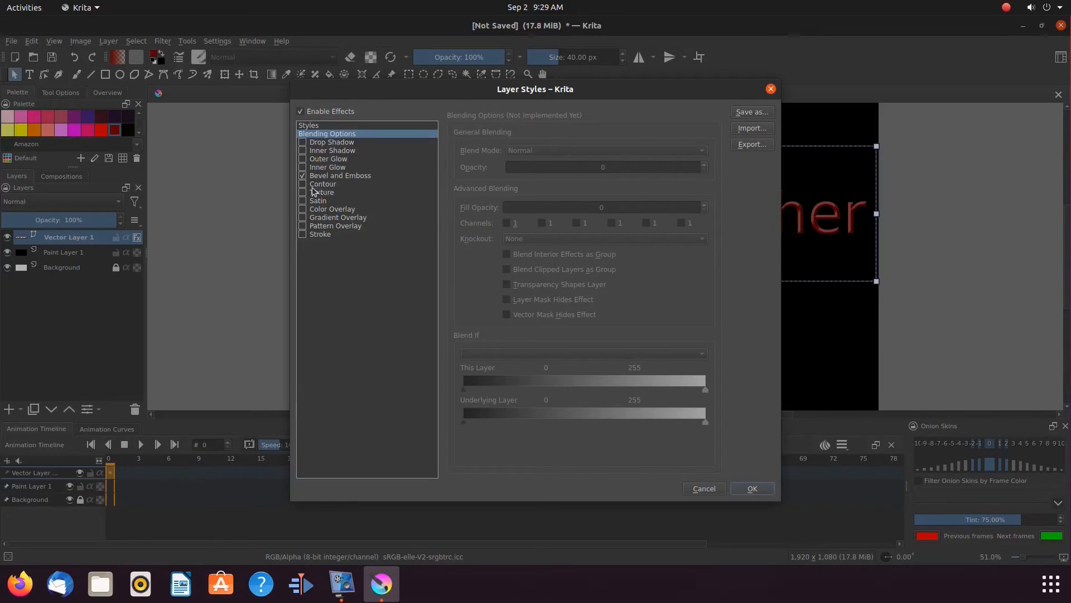
left_click(315, 185)
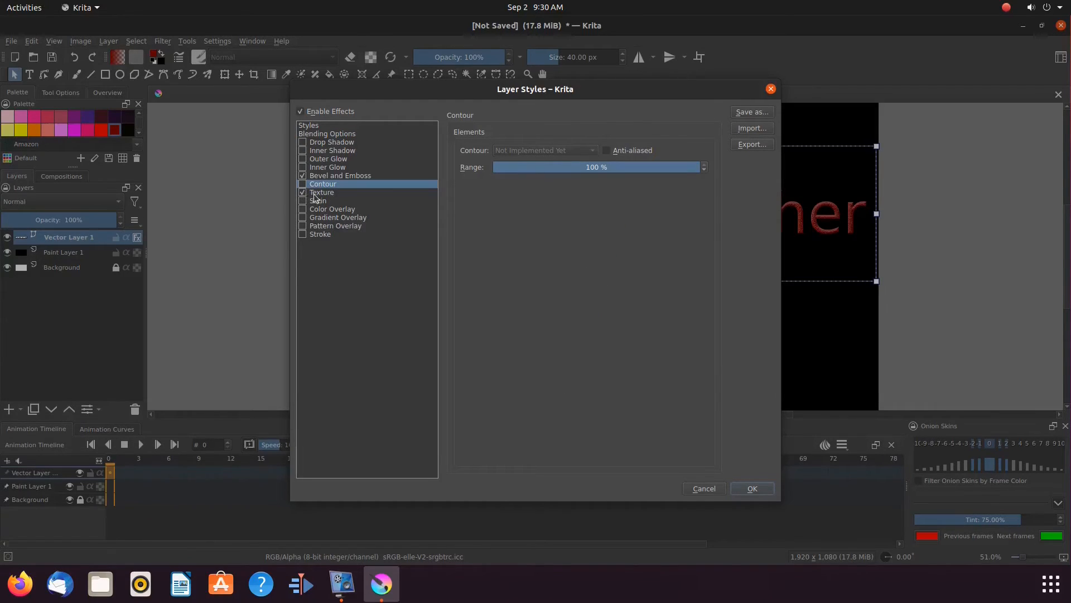
left_click(327, 194)
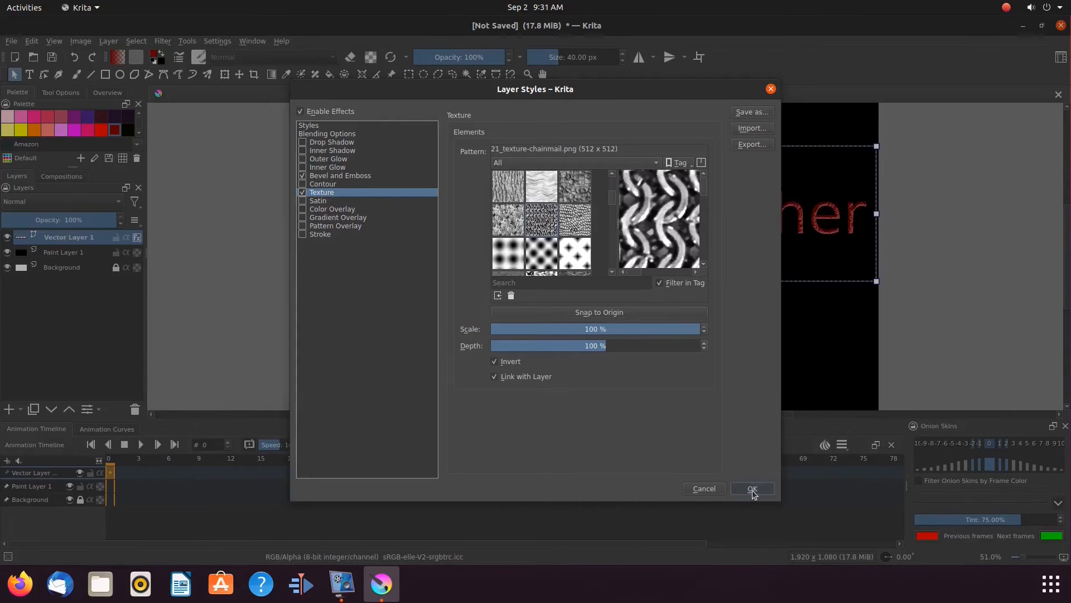
left_click(752, 489)
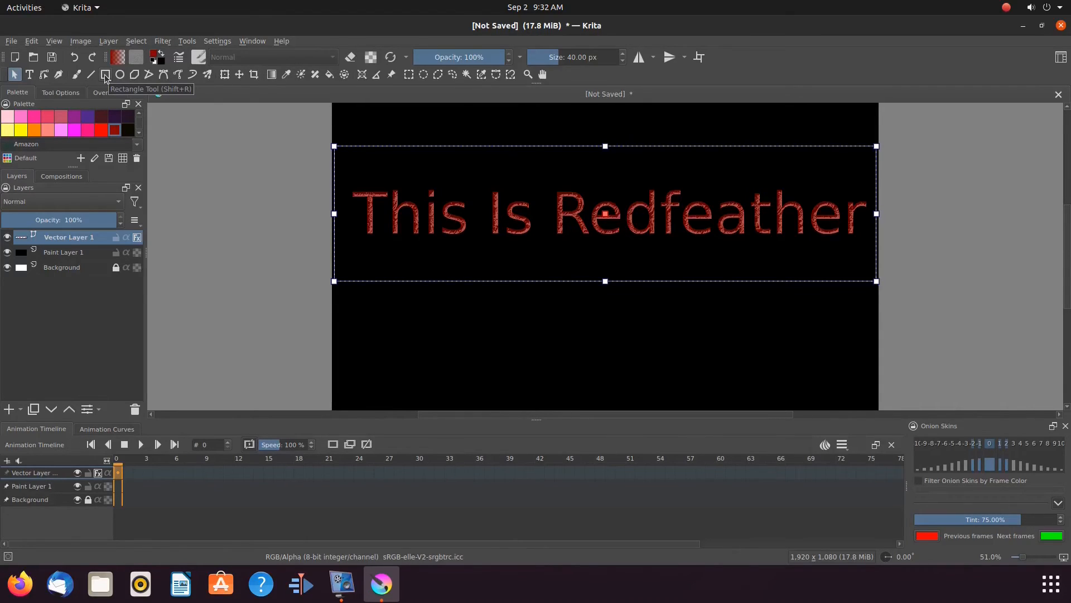
Stretch the textured text vertically with the Transform tool, extending it both downward and upward.
left_click(225, 76)
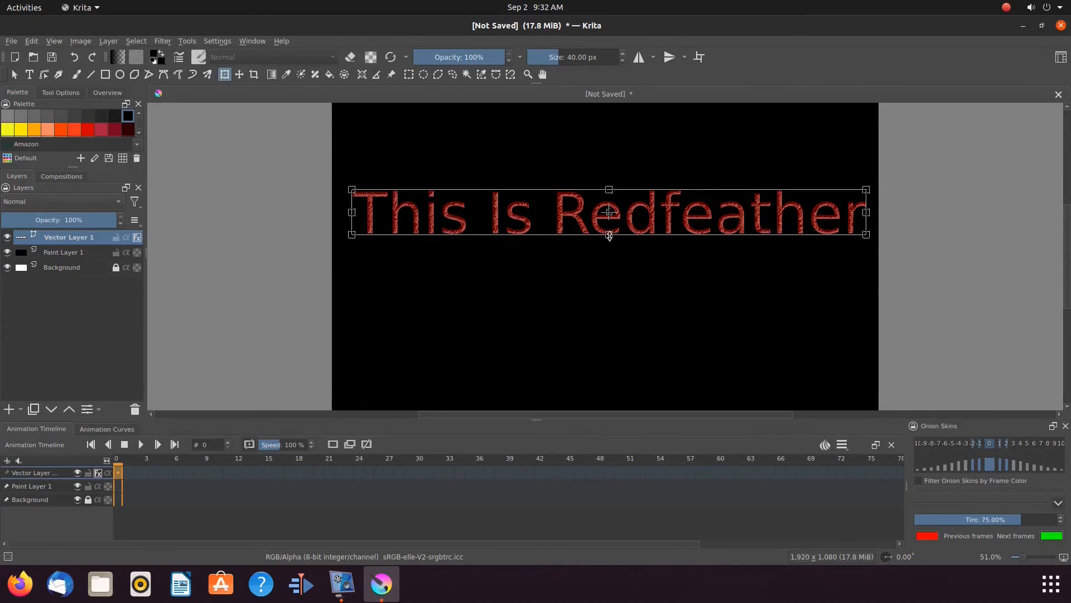
left_click_drag(610, 236, 612, 336)
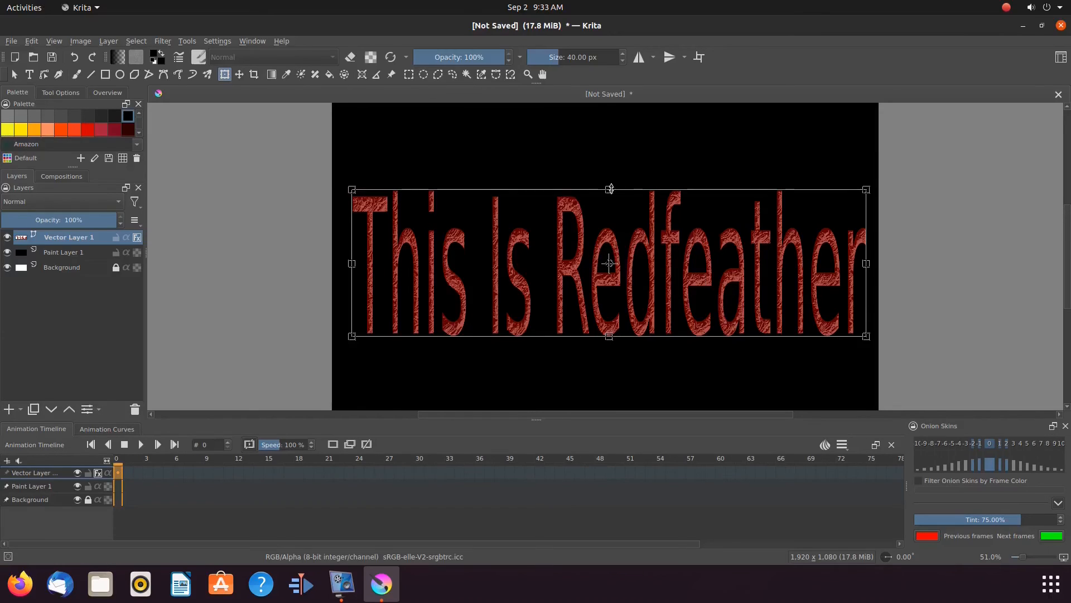
left_click_drag(608, 186, 607, 151)
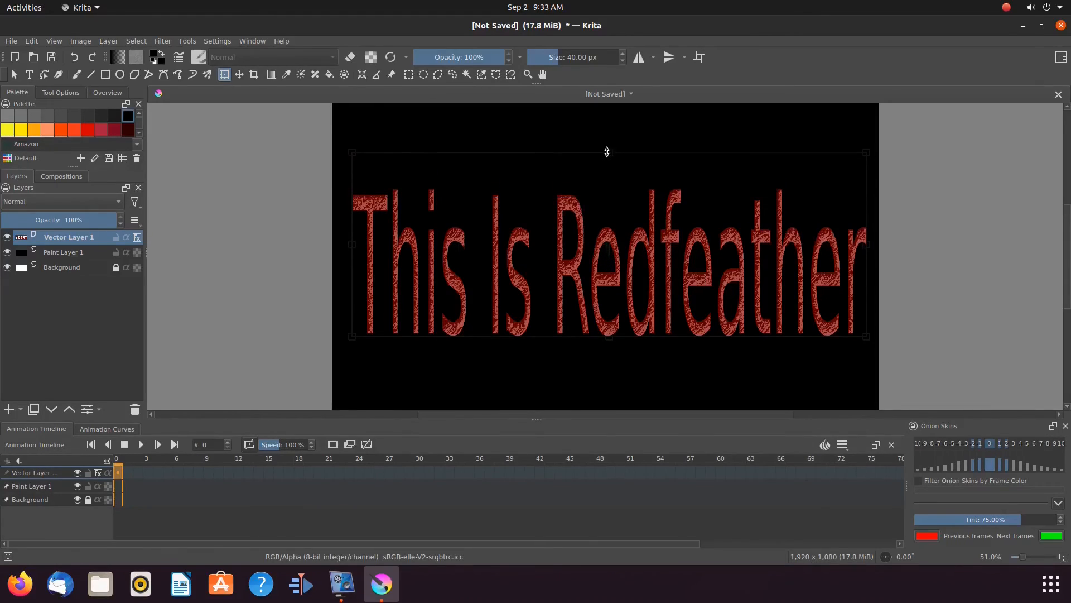